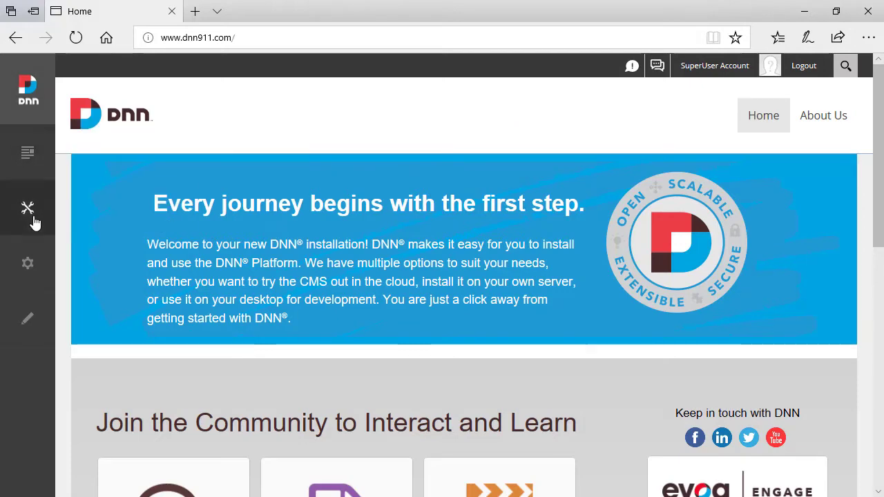
Review the site's roles list and users list
mouse_move(34, 222)
left_click(92, 263)
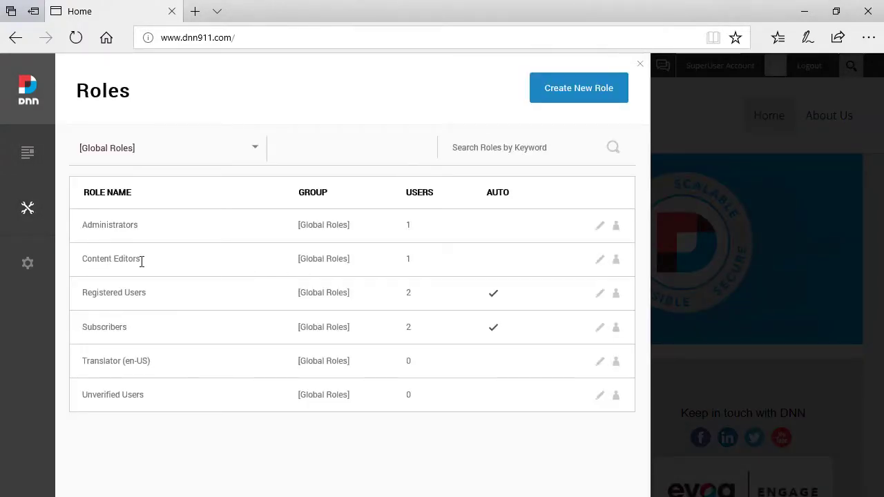
mouse_move(28, 214)
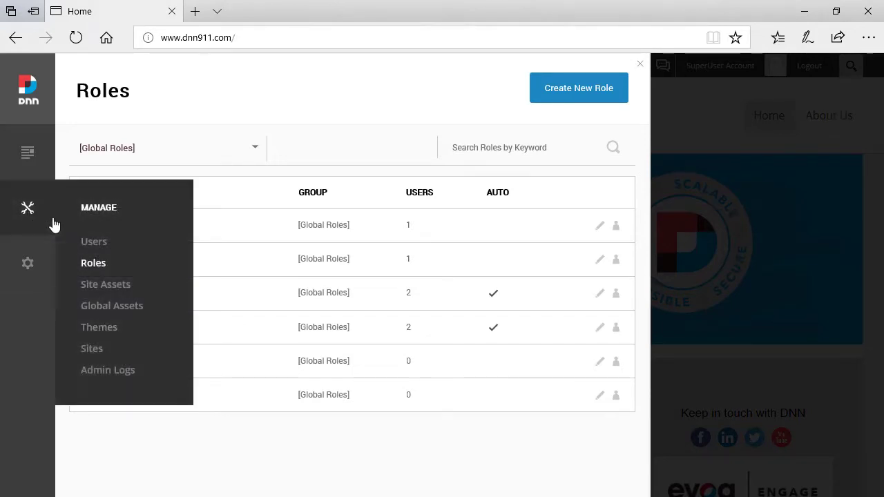
left_click(91, 243)
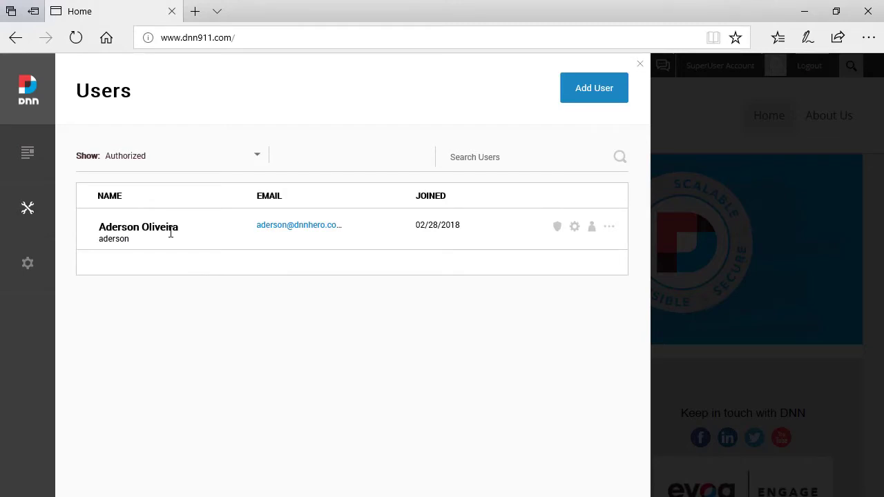
left_click(715, 120)
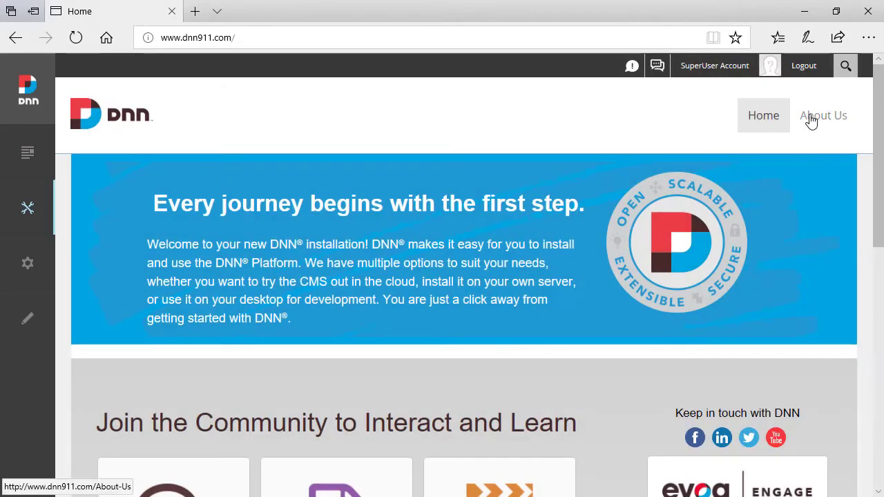
Open About Us in edit mode and confirm Content Editors have view and edit permissions
left_click(815, 121)
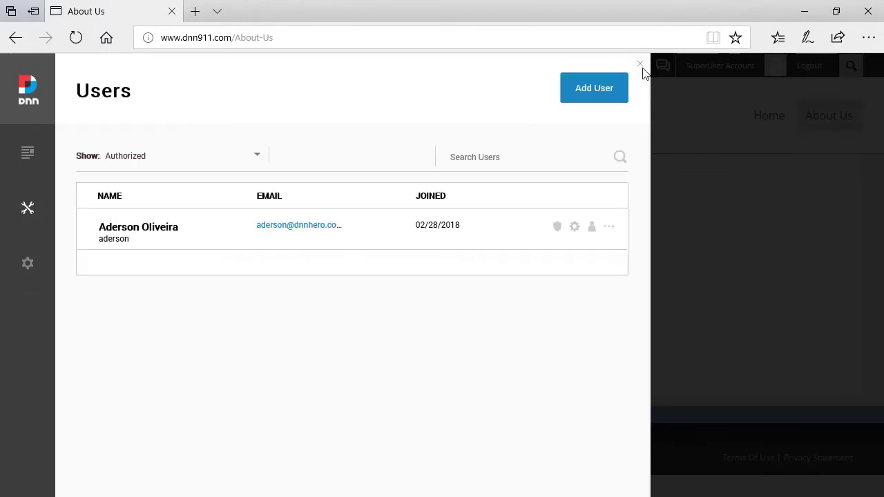
left_click(658, 74)
left_click(25, 320)
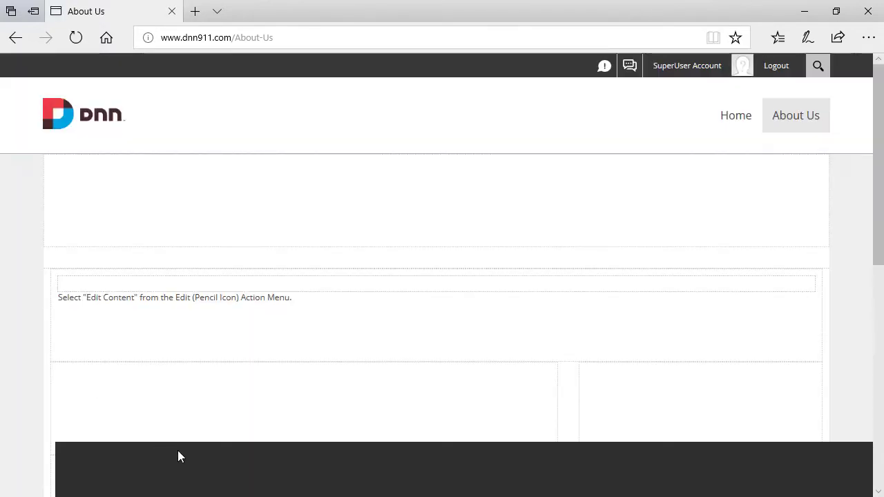
left_click(184, 474)
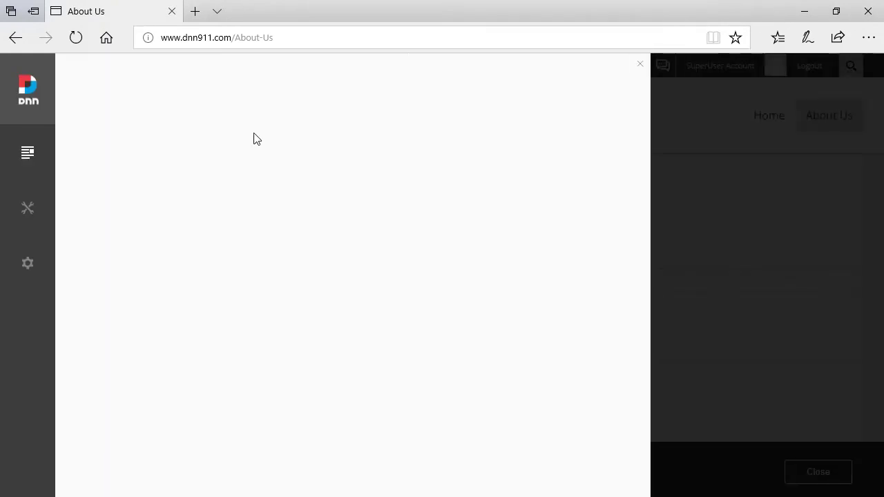
left_click(212, 174)
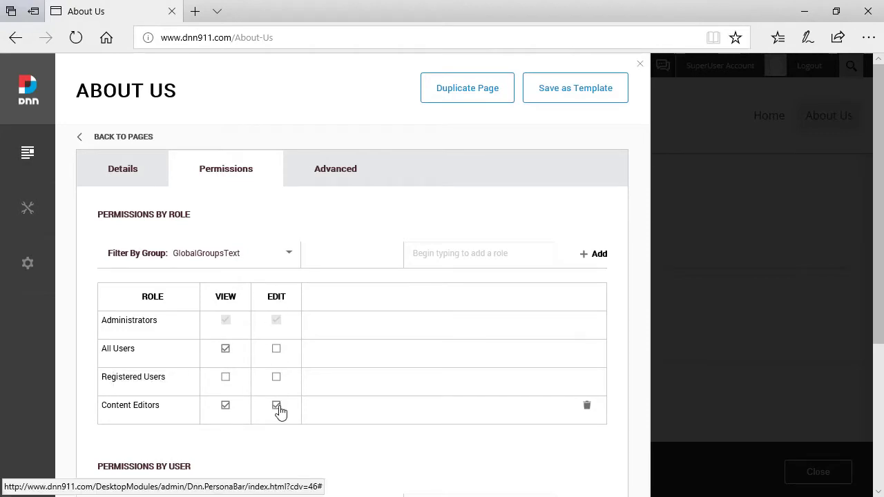
left_click(767, 179)
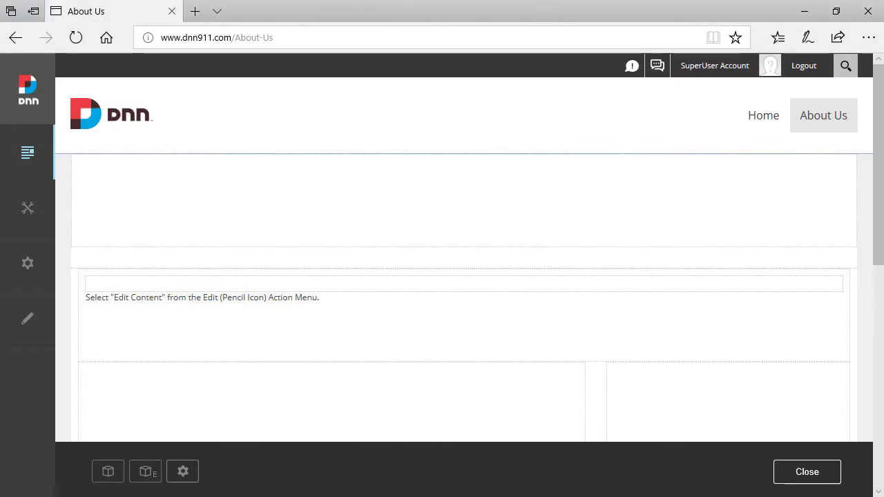
Log in as the Content Editors member in the private browsing window
key("alt+Tab")
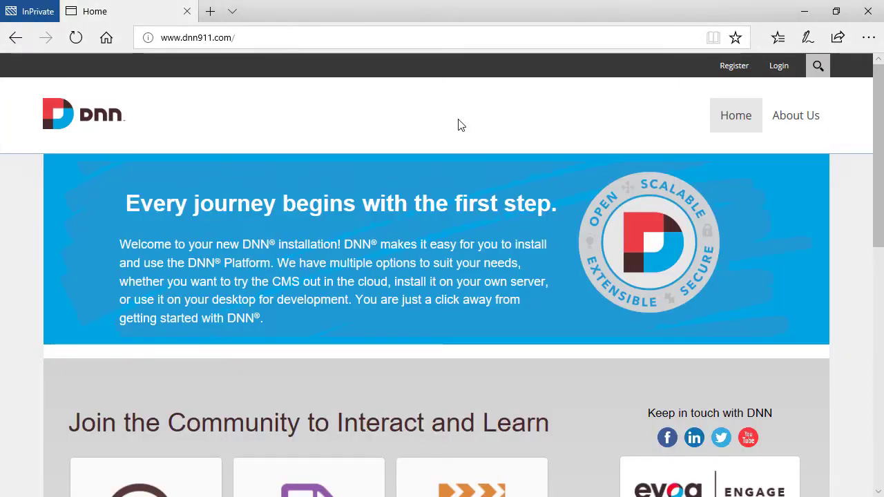
left_click(779, 66)
type("aderson")
key("Tab")
key("Return")
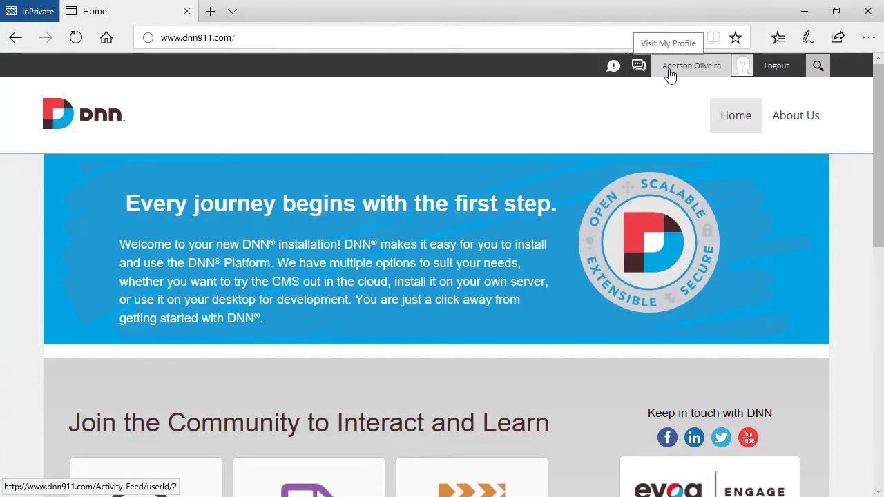
Open About Us's Edit Content dialog to see the limited toolbar, then close it without saving
left_click(796, 129)
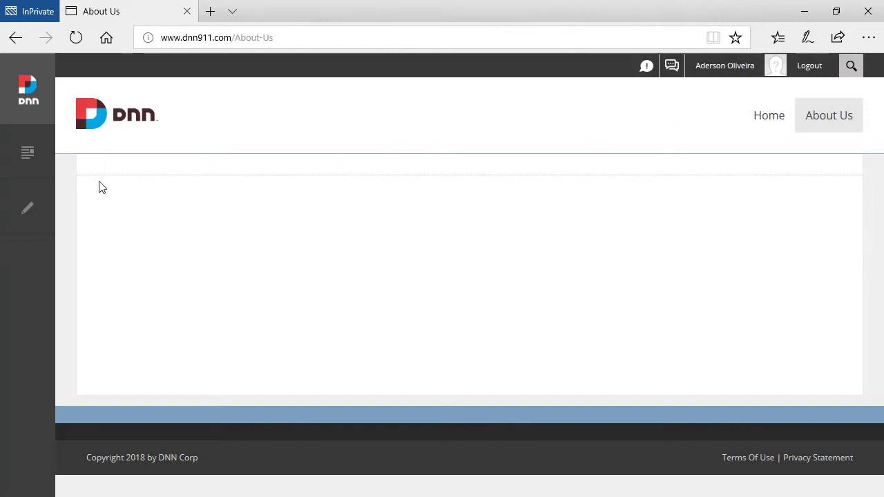
left_click(27, 211)
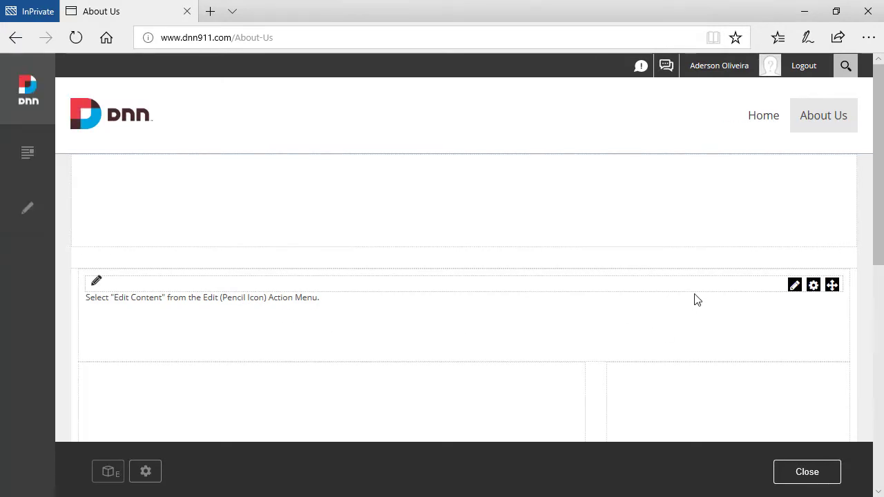
mouse_move(797, 295)
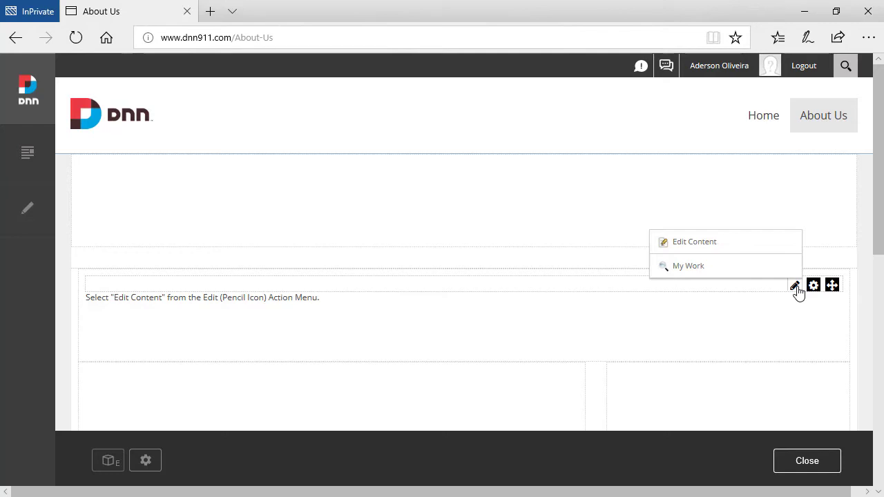
left_click(739, 243)
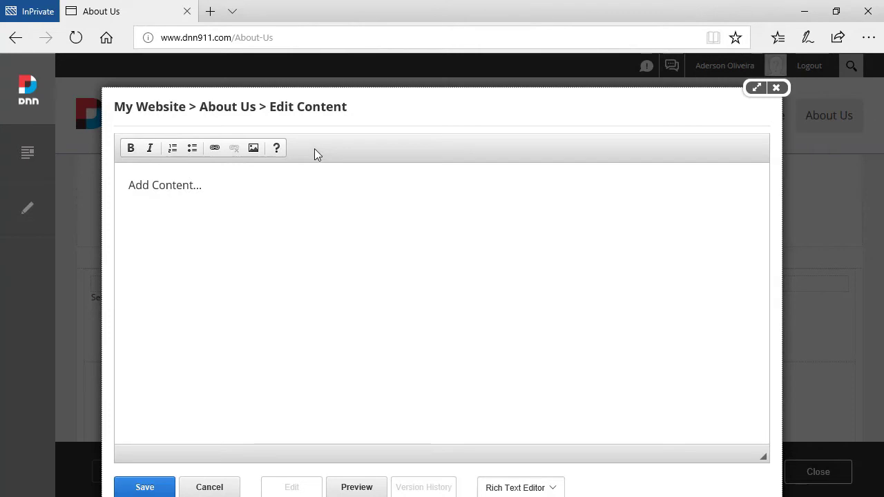
left_click(775, 90)
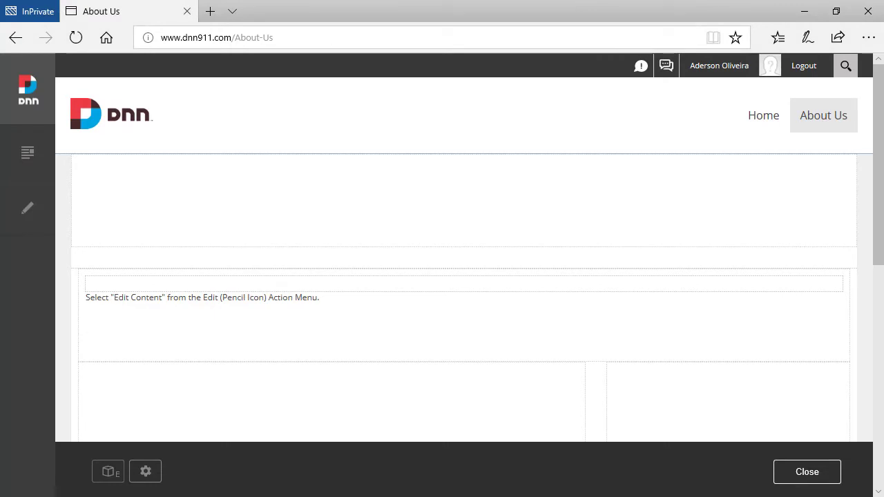
In the SuperUser window, open the HTML Editor Manager from Site Settings > Site Behavior > More
key("alt+Tab")
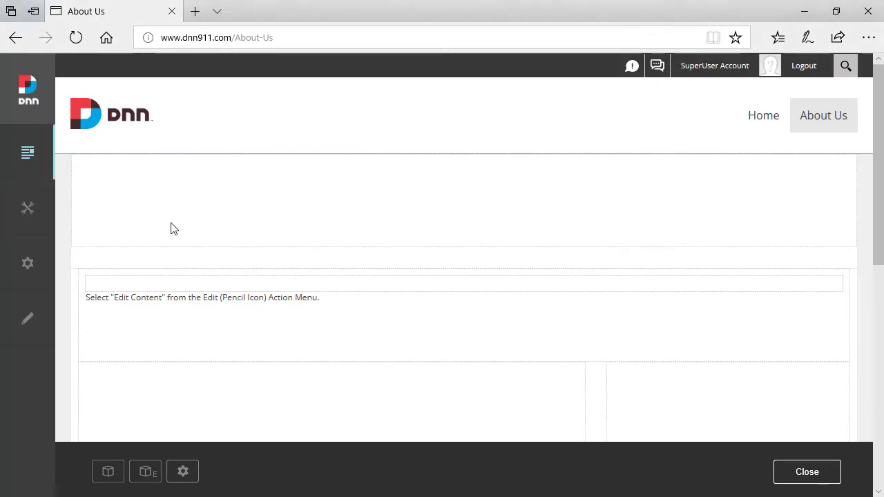
mouse_move(28, 275)
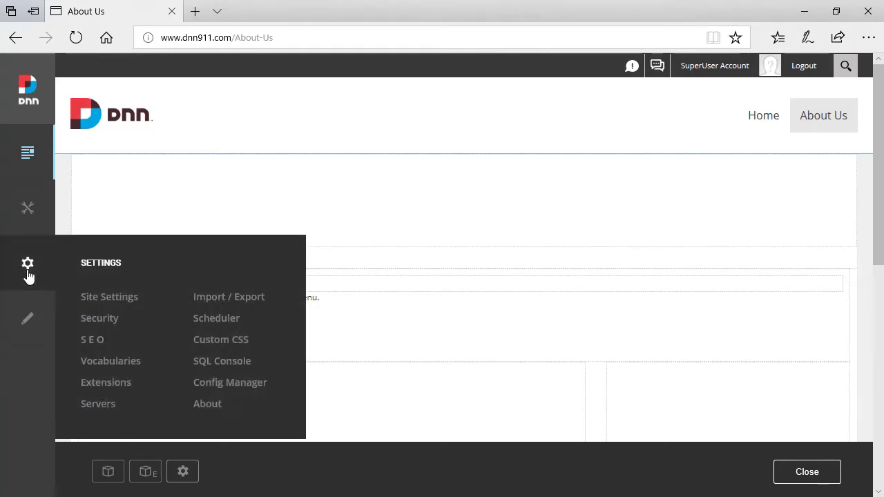
left_click(107, 299)
left_click(237, 163)
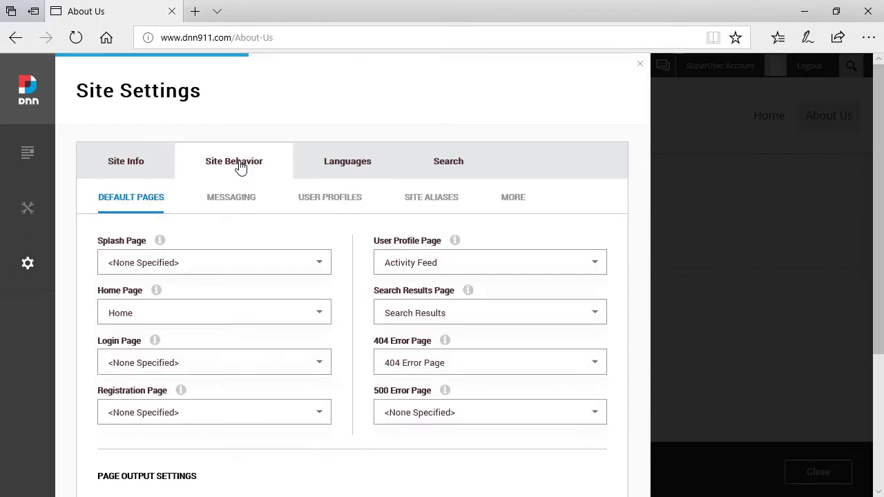
left_click(515, 197)
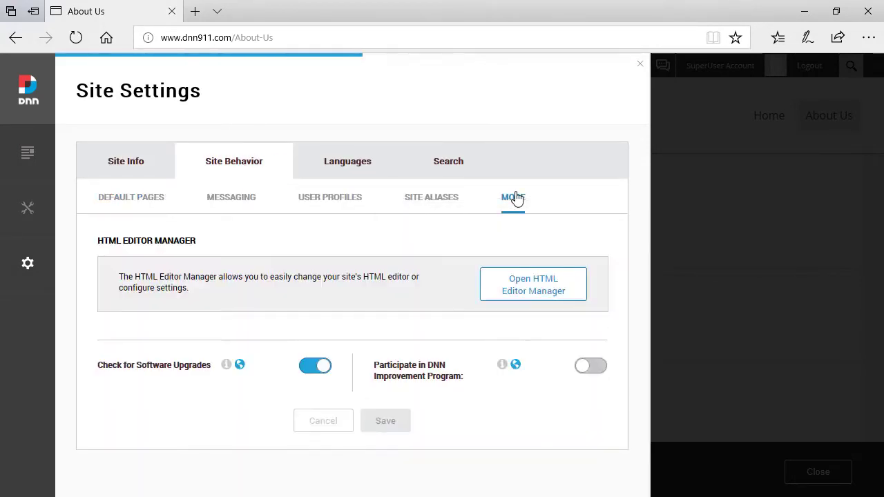
left_click(550, 297)
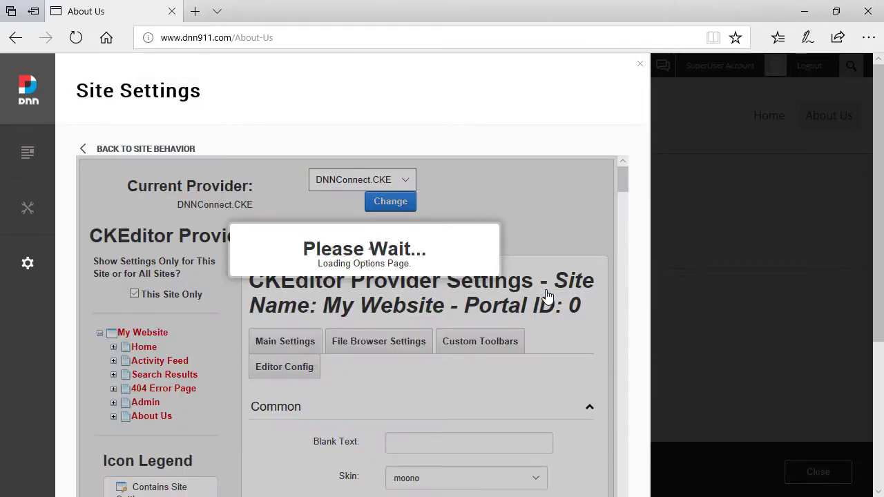
Expand the per-role toolbar settings, leaving Administrators on Full and Content Editors on Basic
scroll(375, 369, "down", 3)
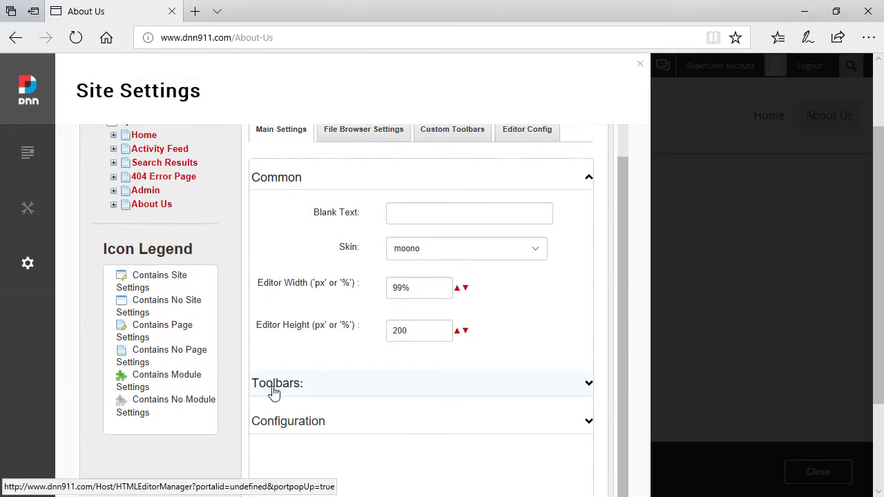
left_click(277, 384)
scroll(387, 354, "down", 2)
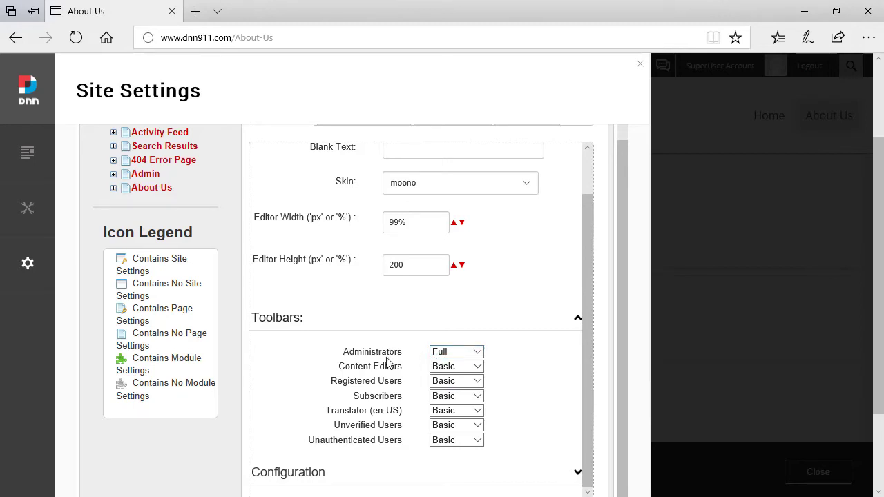
left_click(453, 354)
left_click(453, 354)
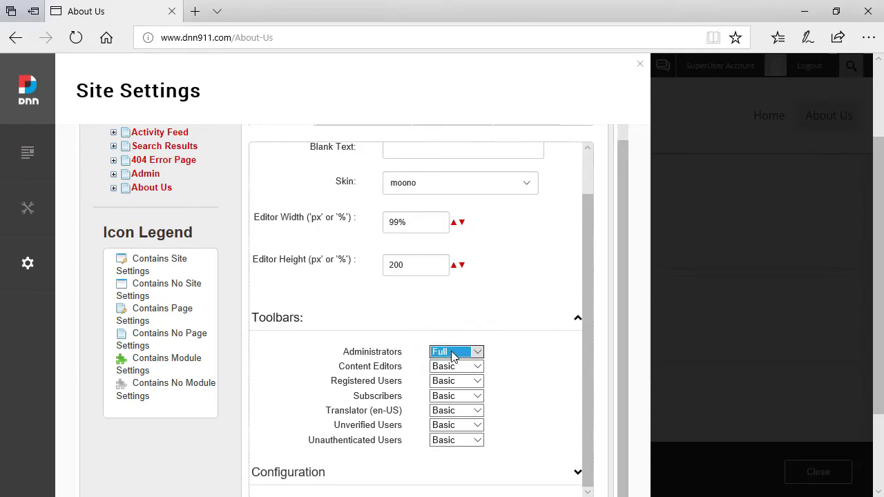
left_click_drag(339, 367, 403, 369)
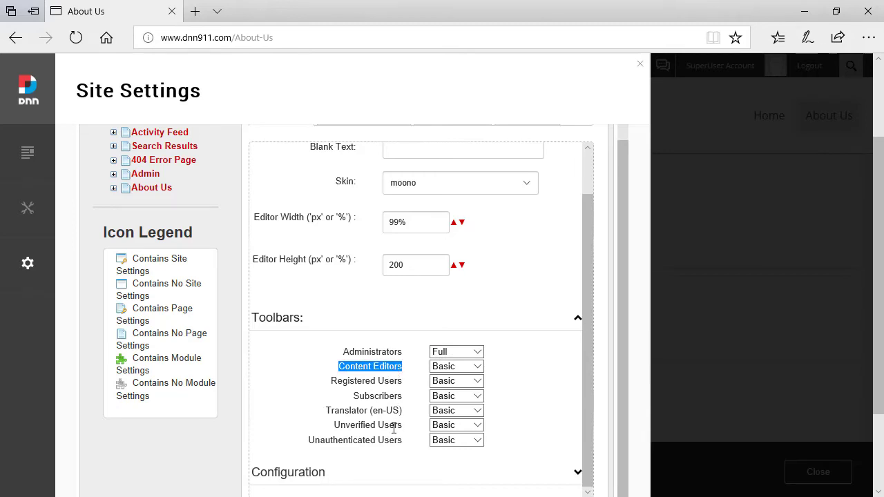
left_click(452, 369)
left_click(446, 366)
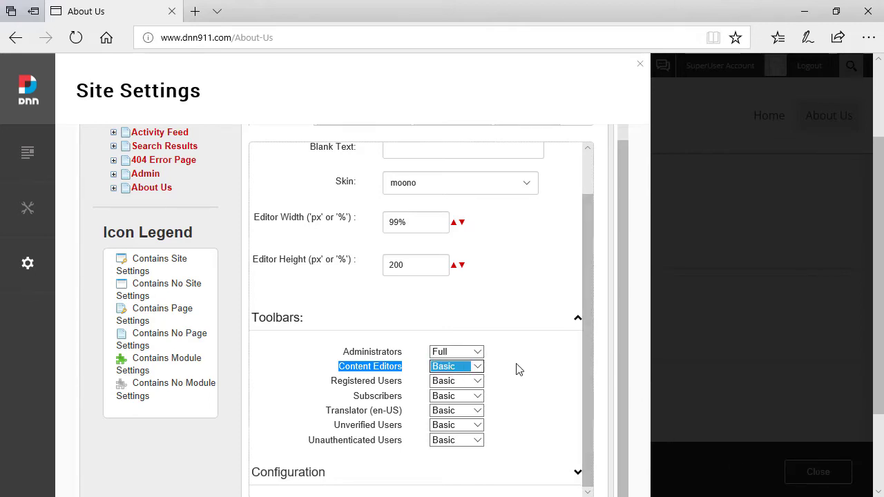
left_click(366, 378)
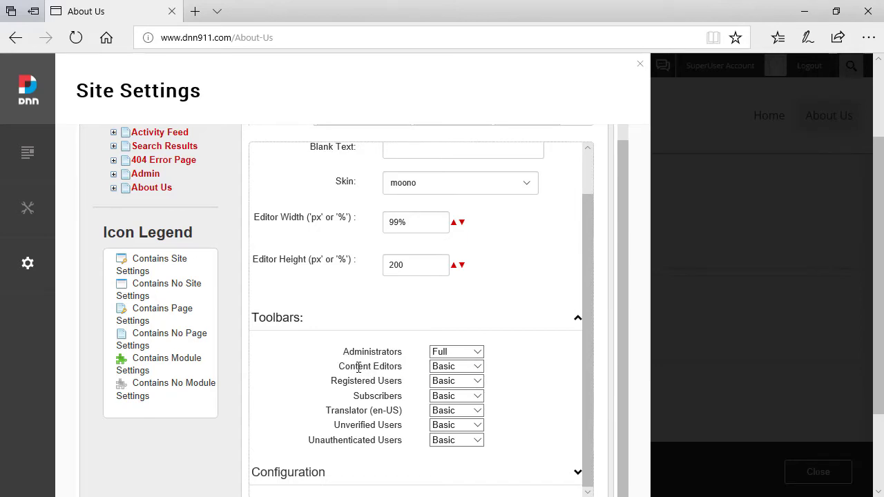
Switch the Content Editors toolbar to Full, save, and dismiss the 'Settings saved' notice
left_click(476, 366)
left_click(451, 391)
scroll(518, 369, "down", 1)
scroll(542, 361, "down", 2)
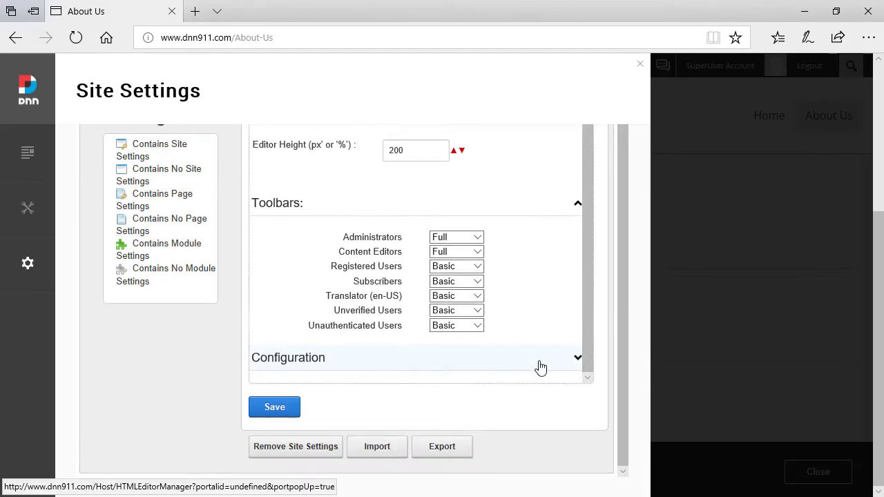
left_click(284, 416)
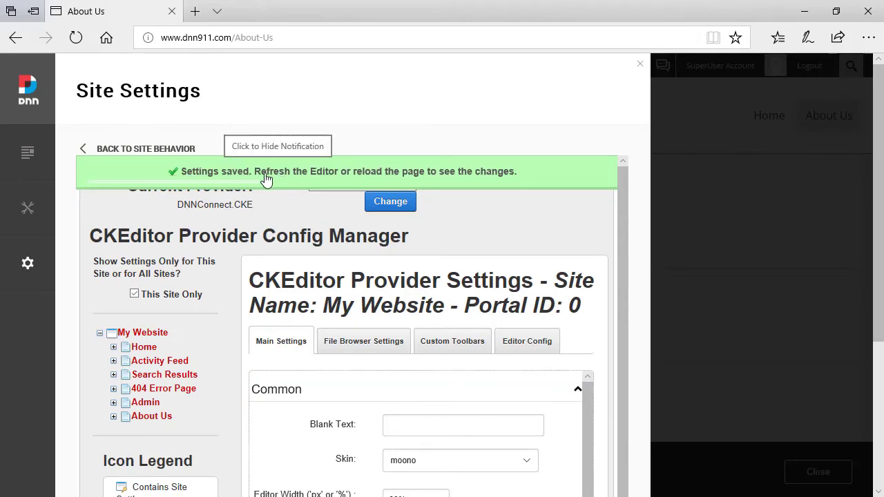
left_click(320, 181)
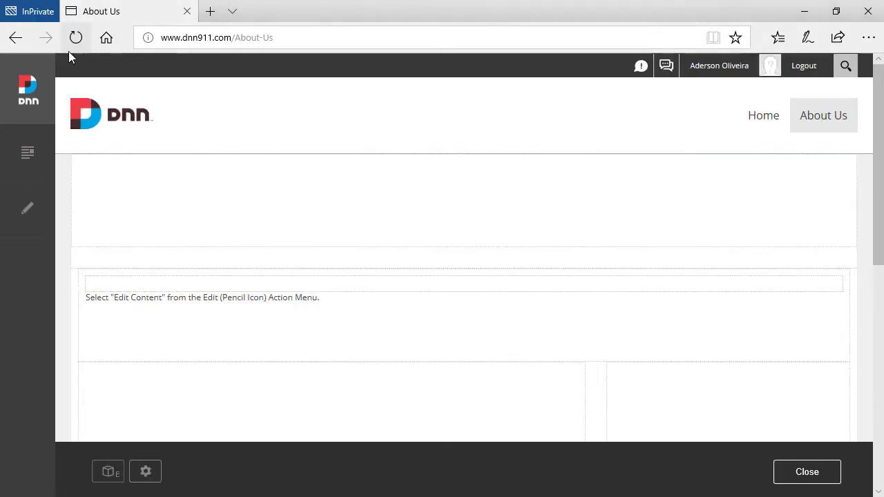
Reload About Us and open its Edit Content dialog to view the full CKEditor toolbar
left_click(77, 38)
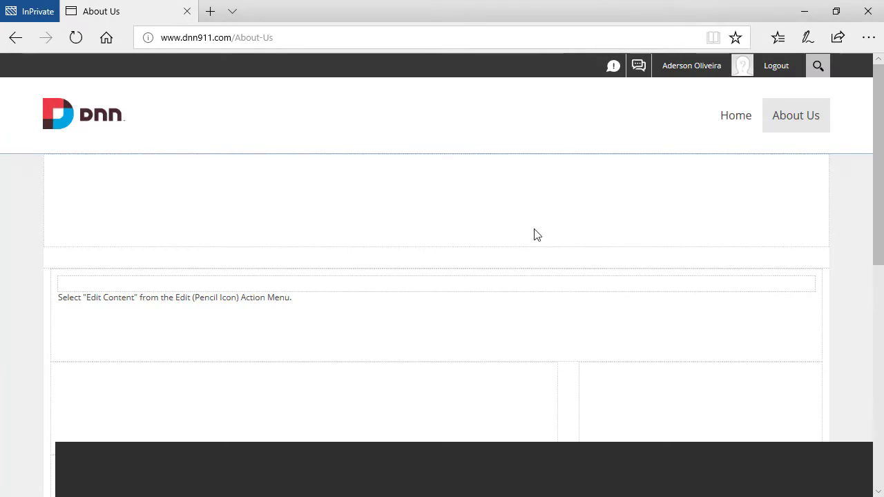
mouse_move(801, 299)
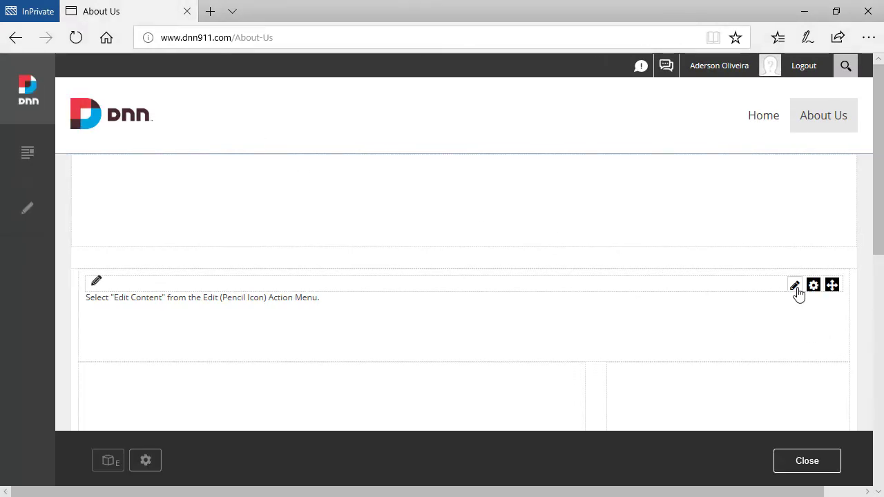
left_click(697, 249)
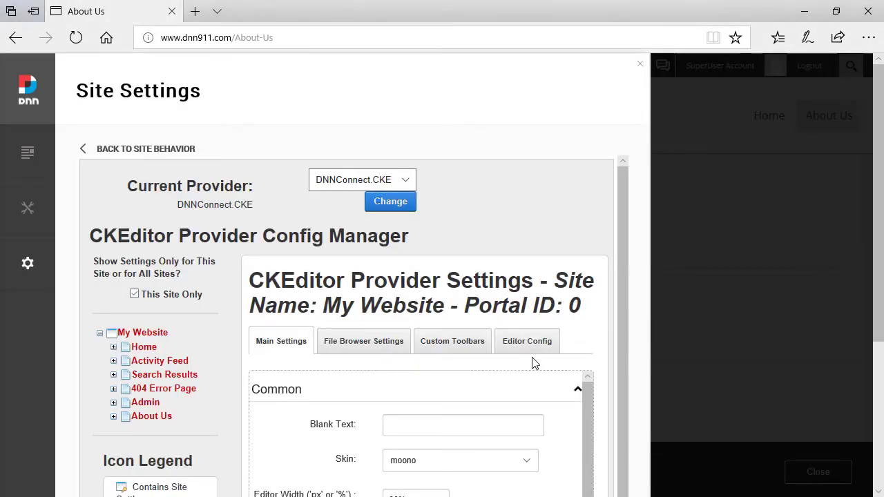
Set Content Editors to the Basic toolbar, keep Administrators on Full, and save the settings
scroll(534, 363, "down", 4)
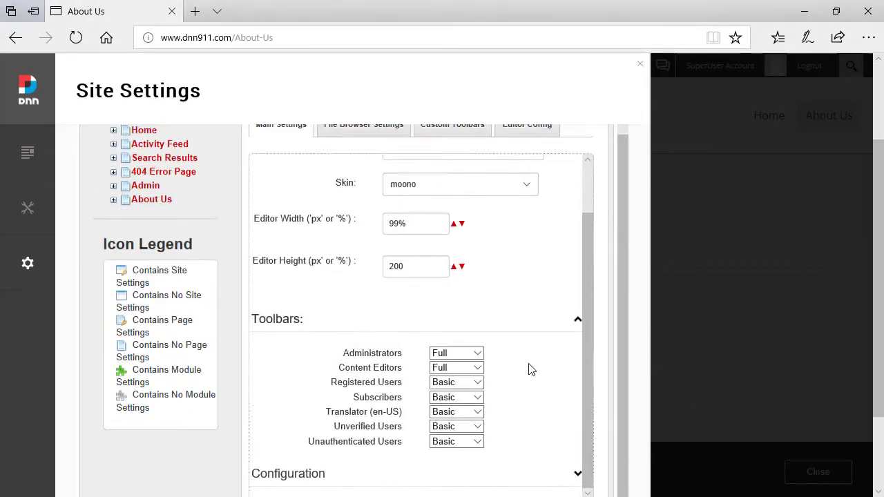
left_click(447, 338)
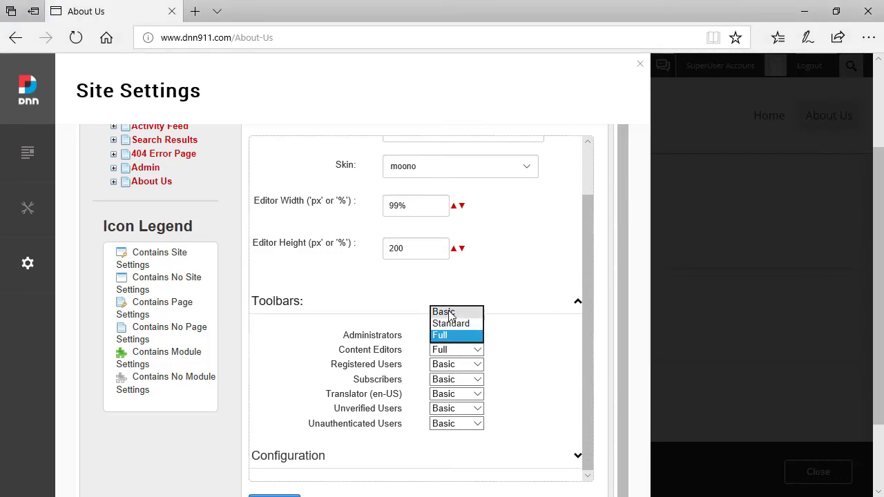
key("Down")
key("Up")
key("Return")
left_click(463, 346)
left_click(450, 330)
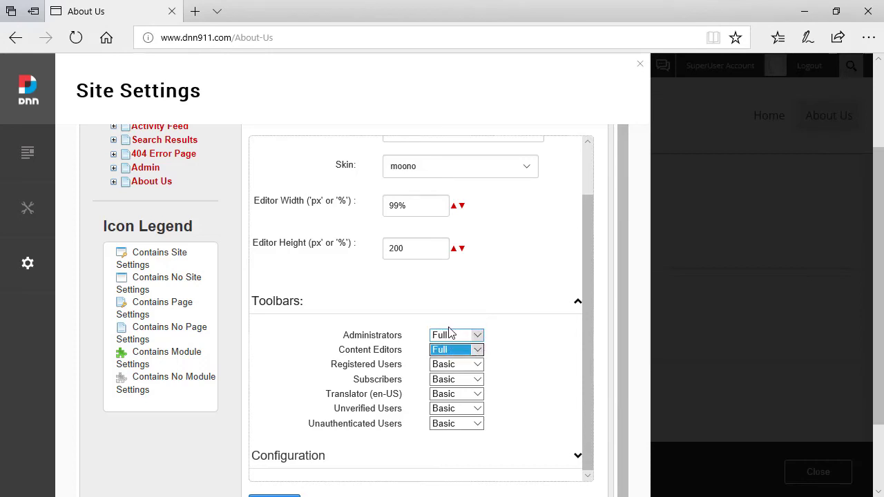
left_click(509, 344)
scroll(507, 345, "down", 3)
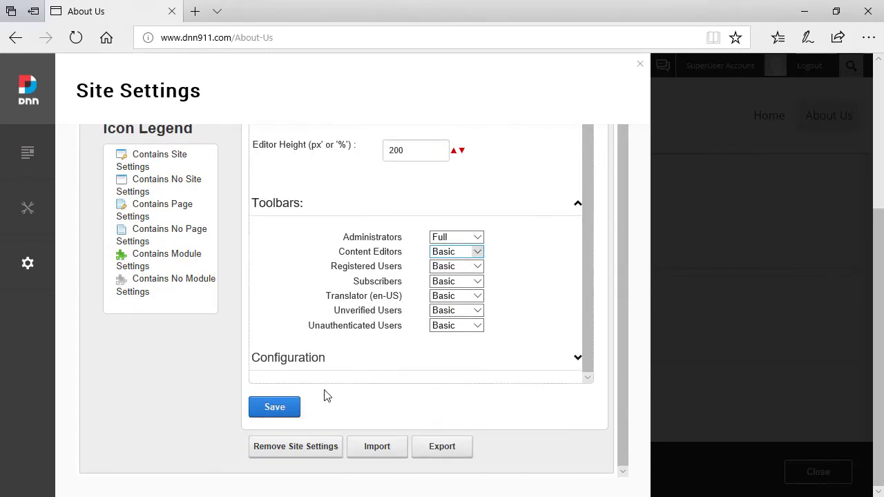
left_click(288, 409)
scroll(425, 363, "down", 2)
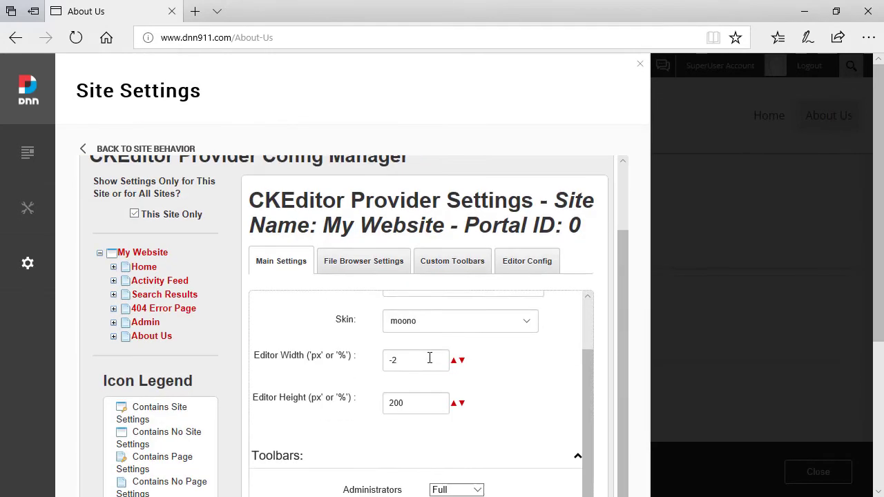
scroll(584, 387, "down", 2)
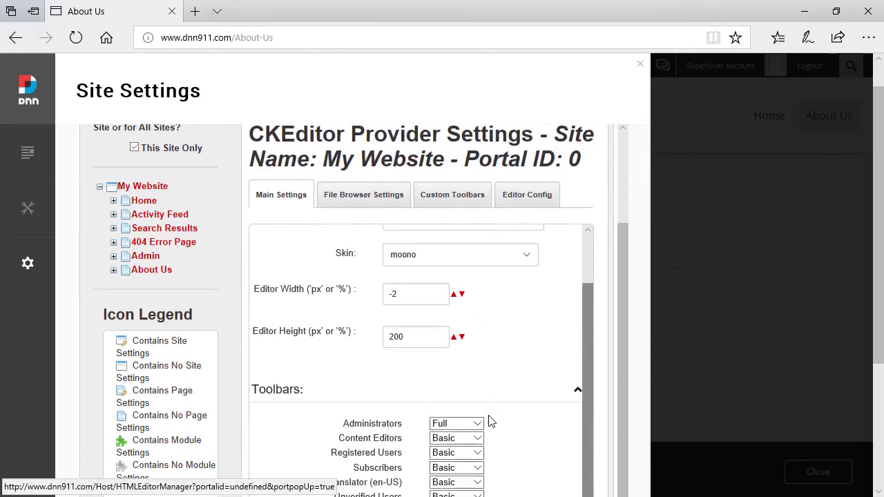
Load the Basic custom toolbar for editing from the Custom Toolbars settings
left_click(451, 199)
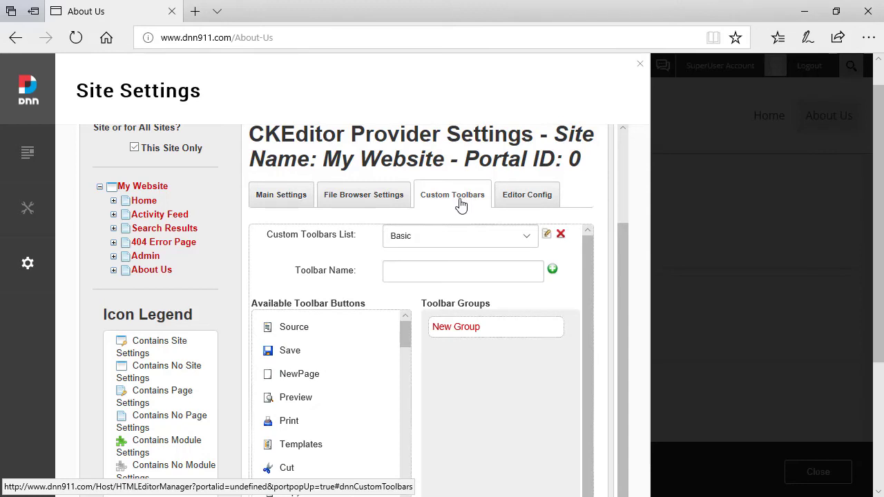
left_click(413, 238)
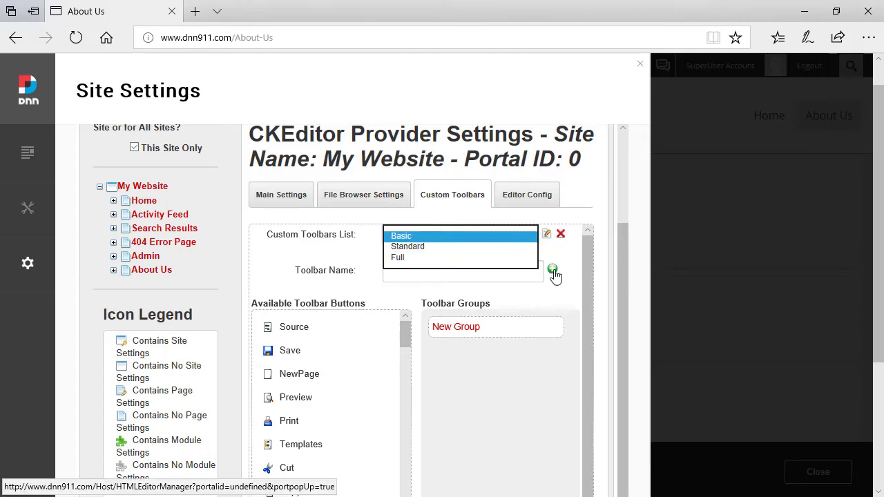
left_click(405, 239)
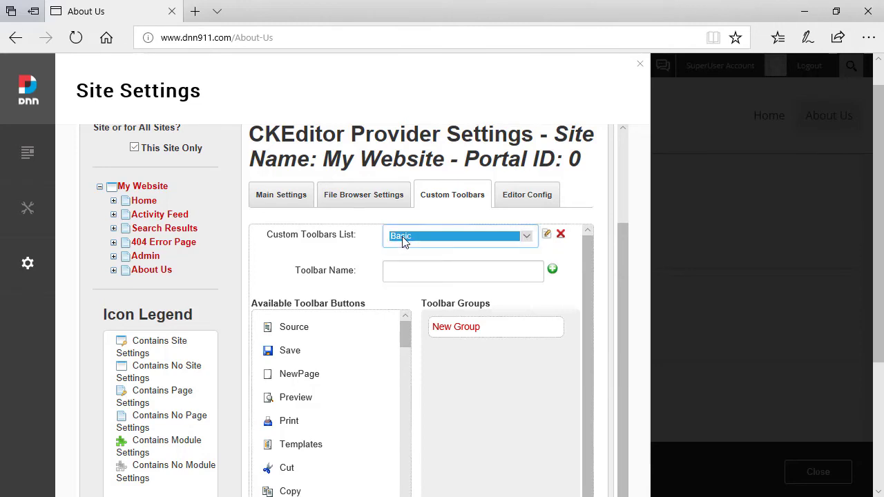
scroll(547, 235, "up", 1)
left_click(547, 247)
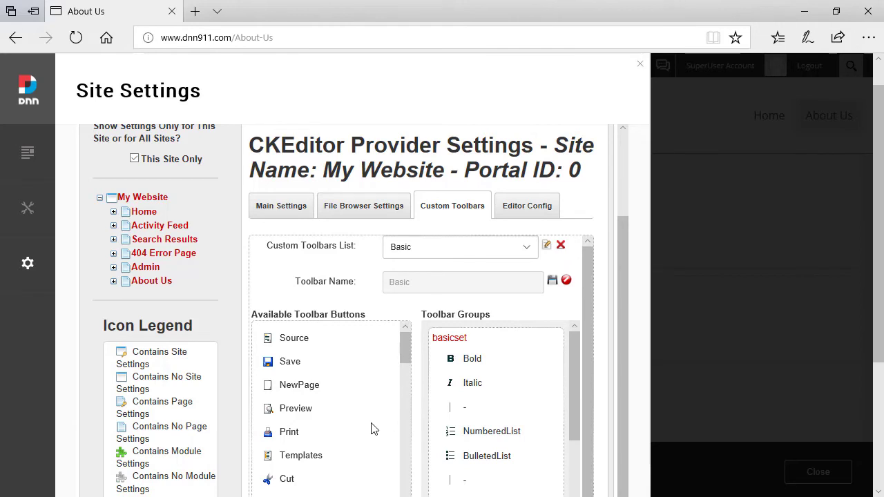
Drag Paste to the top of the basicset group and save the Basic toolbar
scroll(354, 423, "down", 1)
scroll(355, 422, "down", 1)
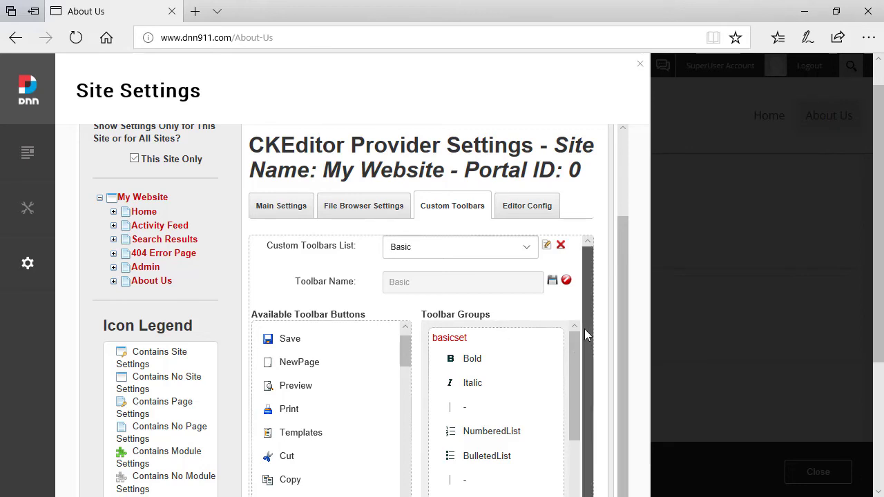
left_click_drag(585, 329, 588, 385)
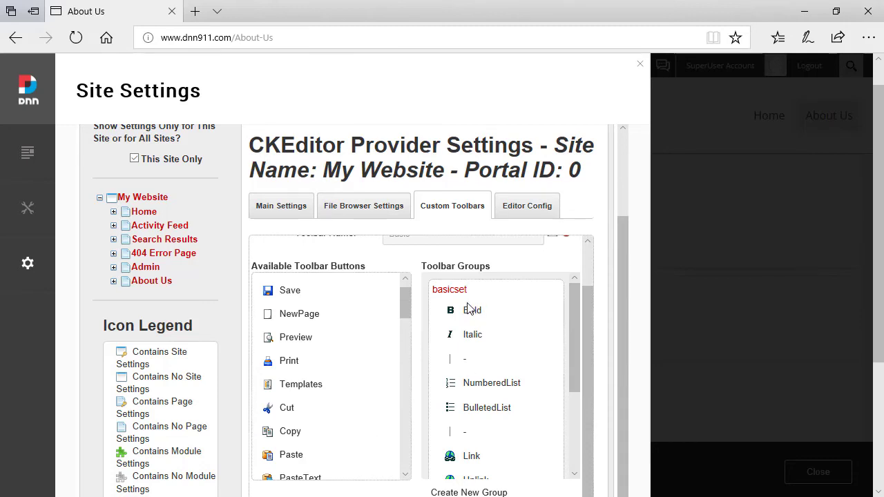
left_click(297, 456)
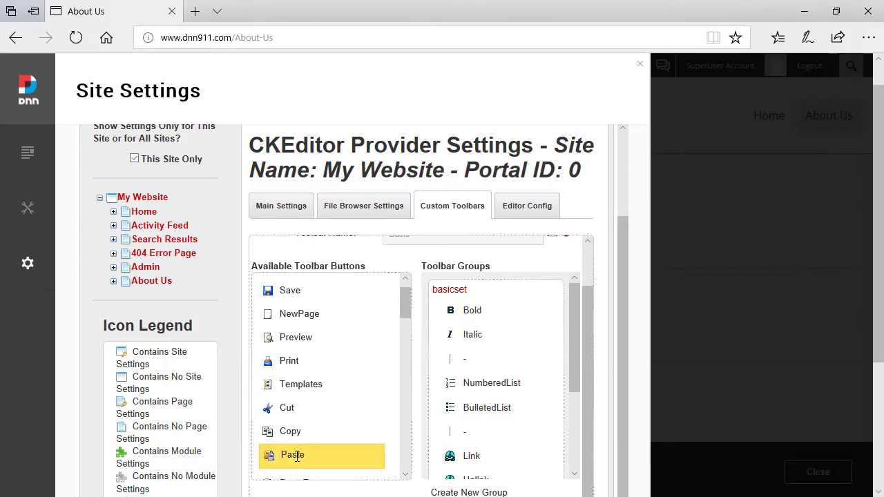
left_click_drag(297, 456, 492, 309)
scroll(534, 345, "down", 8)
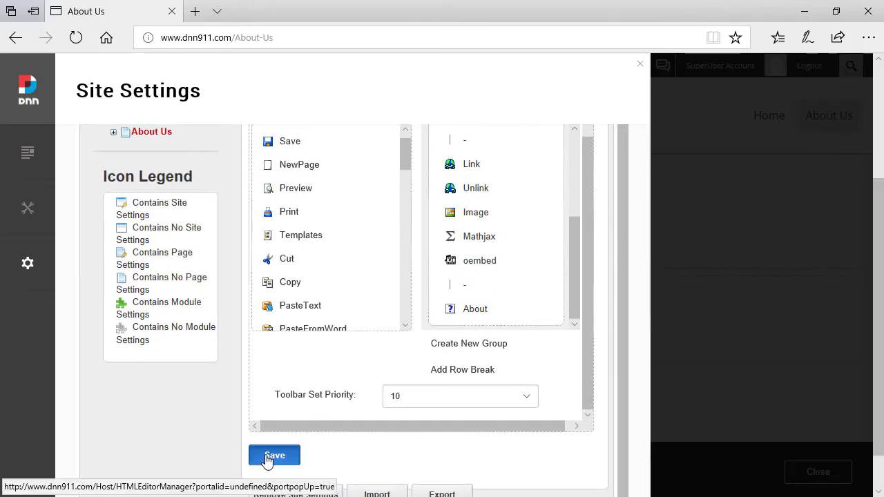
left_click(274, 456)
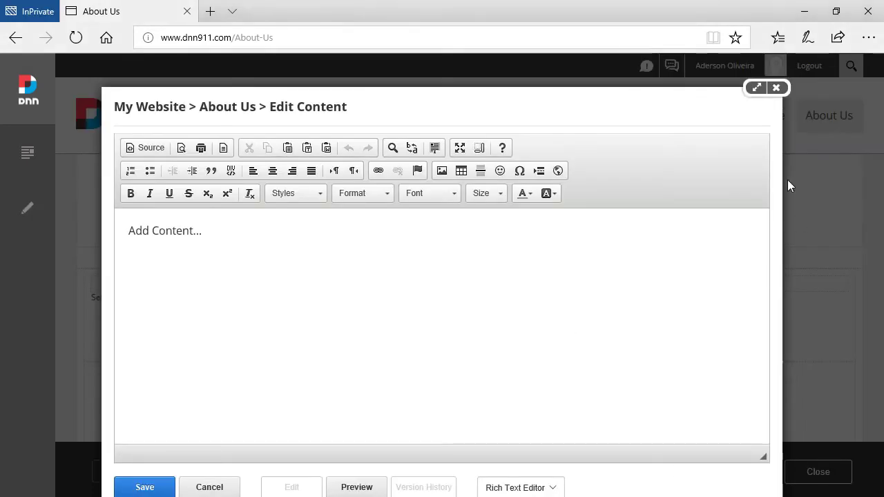
left_click(777, 88)
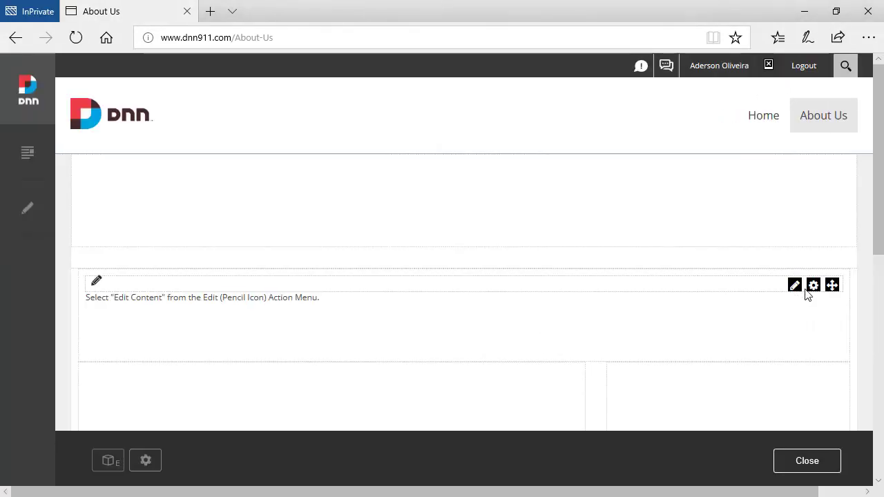
mouse_move(793, 289)
left_click(728, 244)
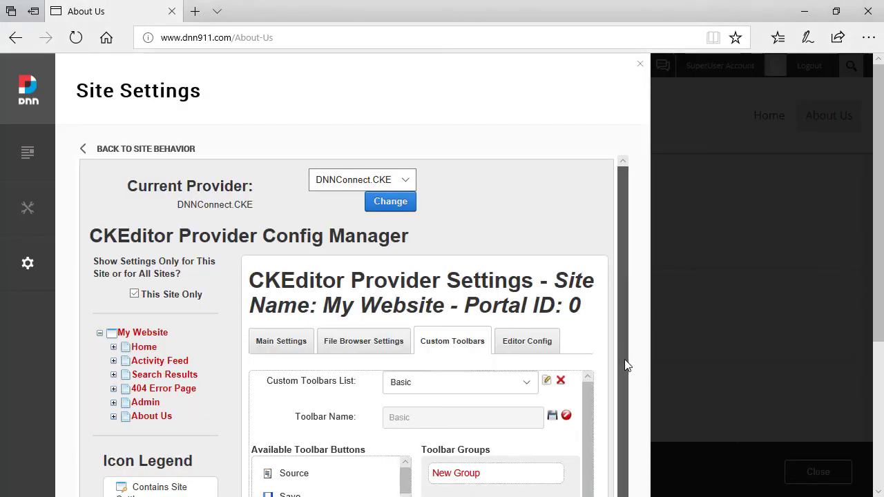
Reload the Basic toolbar and confirm basicset now lists Paste, then Bold and Italic
scroll(625, 363, "down", 1)
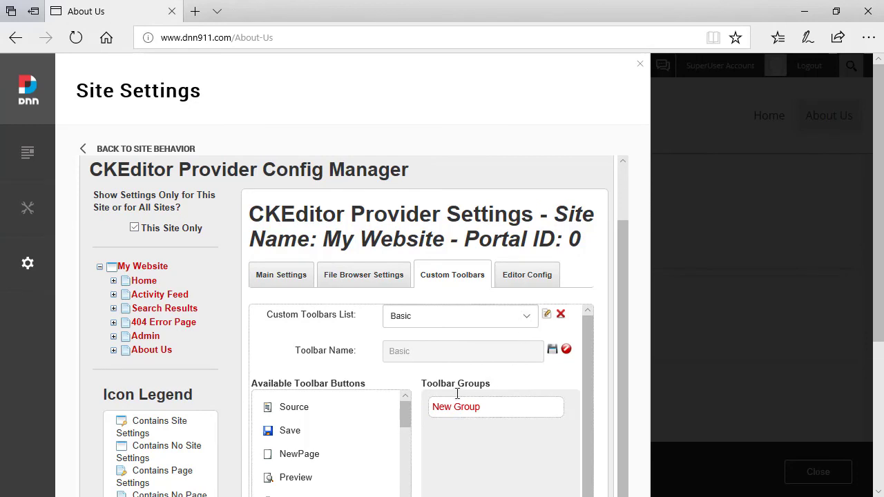
scroll(621, 344, "down", 1)
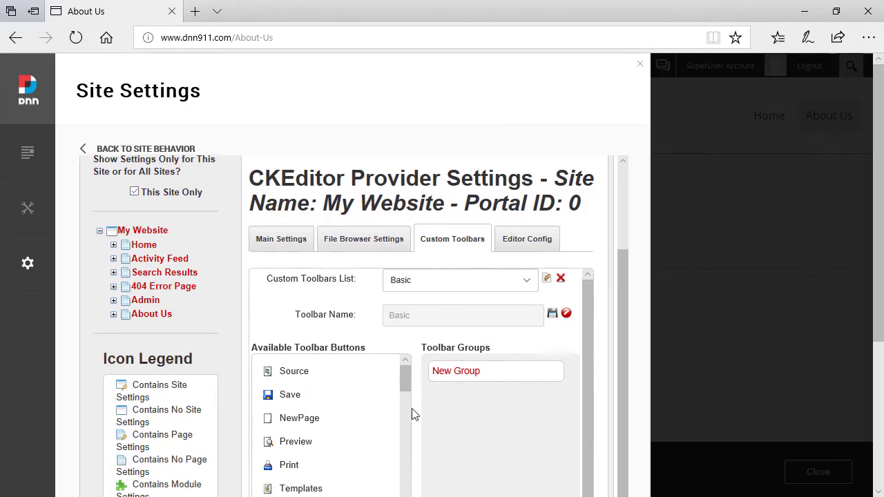
left_click_drag(407, 383, 402, 401)
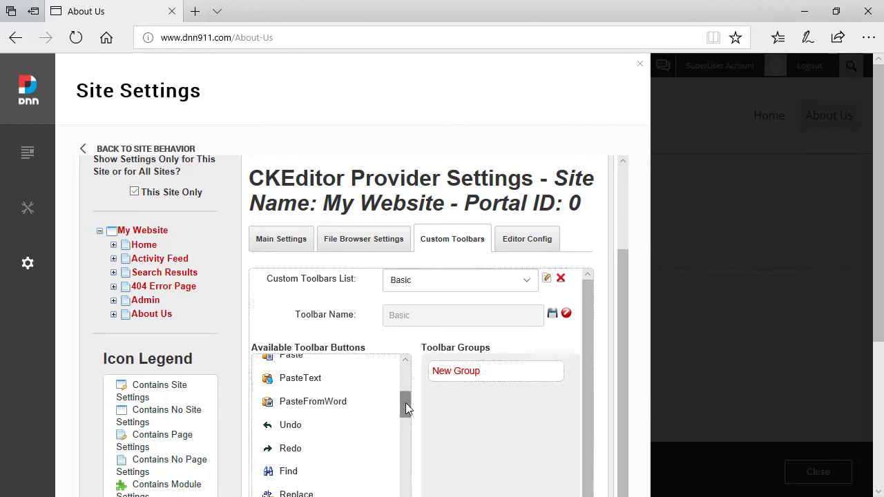
scroll(406, 408, "down", 3)
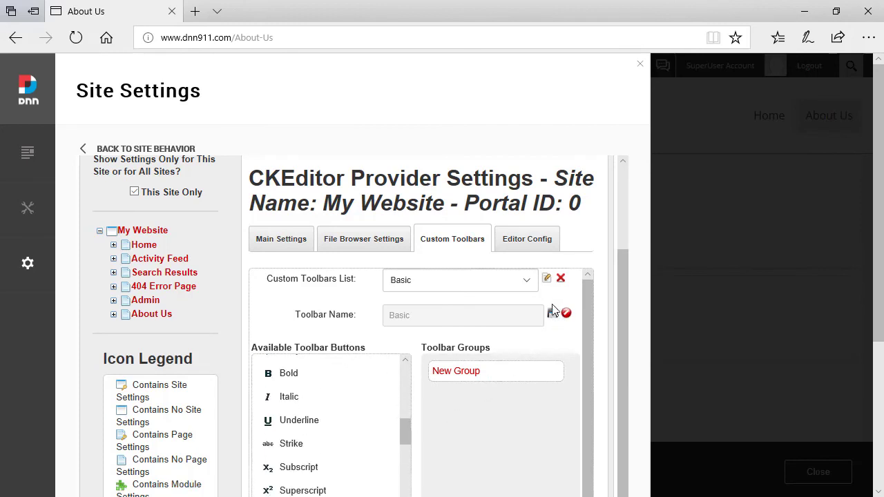
scroll(554, 307, "up", 1)
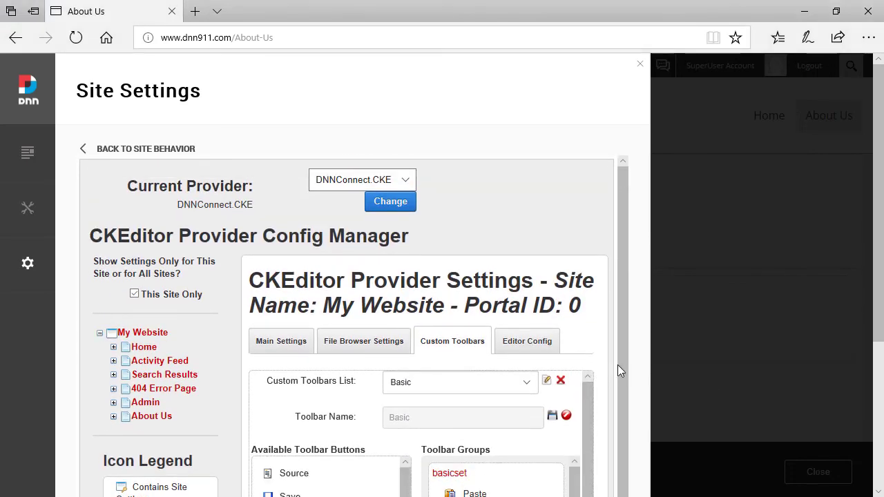
left_click_drag(619, 365, 632, 424)
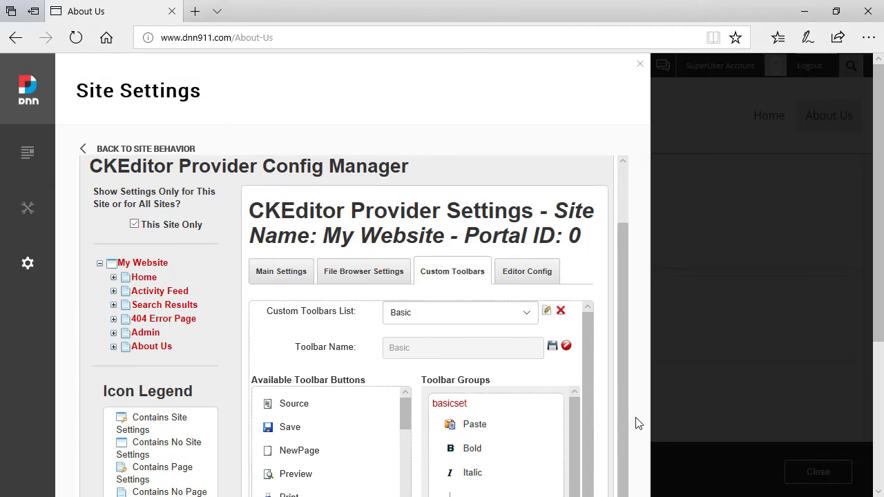